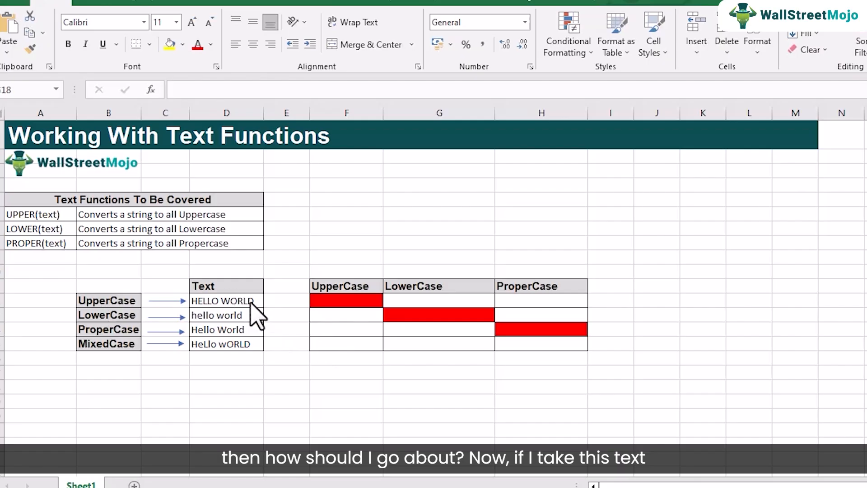
Start inserting a function in cell G12 and set the function category to Text
{"action": "left_click", "coordinate": [409, 301]}
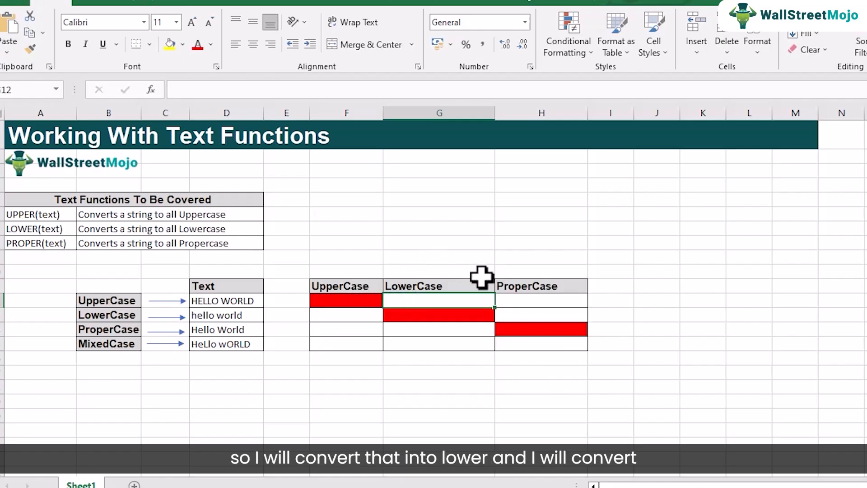
{"action": "left_click", "coordinate": [514, 301]}
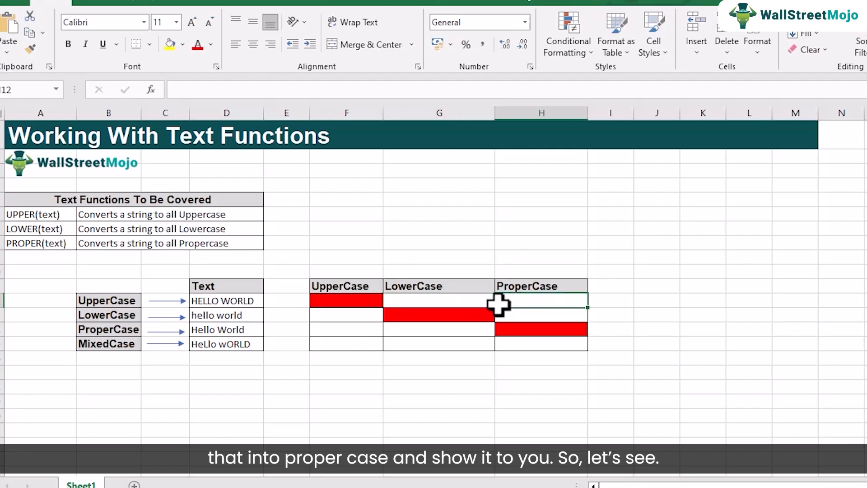
{"action": "left_click", "coordinate": [420, 301]}
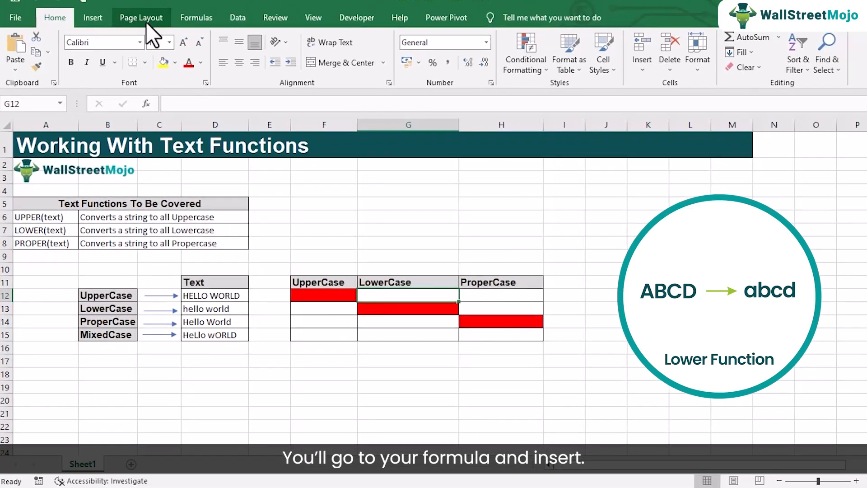
{"action": "left_click", "coordinate": [189, 23]}
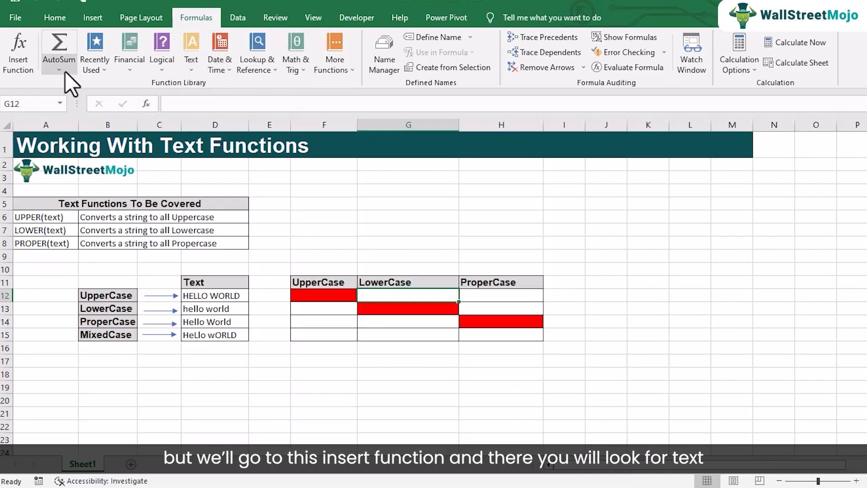
{"action": "left_click", "coordinate": [11, 56]}
{"action": "left_click_drag", "start_coordinate": [395, 76], "coordinate": [604, 70]}
{"action": "left_click", "coordinate": [776, 124]}
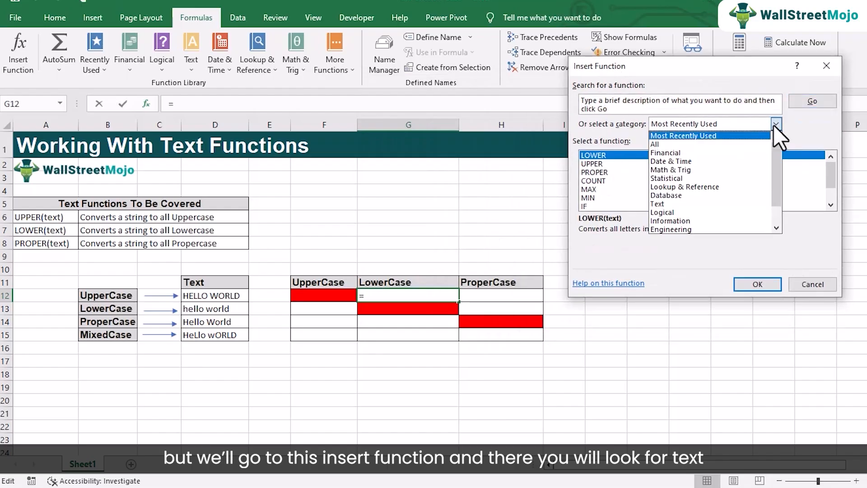
{"action": "left_click", "coordinate": [684, 204]}
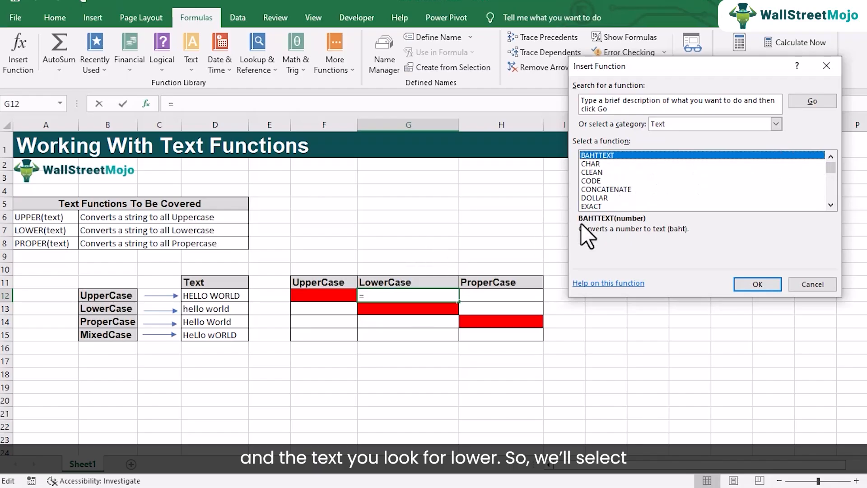
Choose the LOWER function from the list of text functions and insert it into cell G12
{"action": "left_click", "coordinate": [588, 163]}
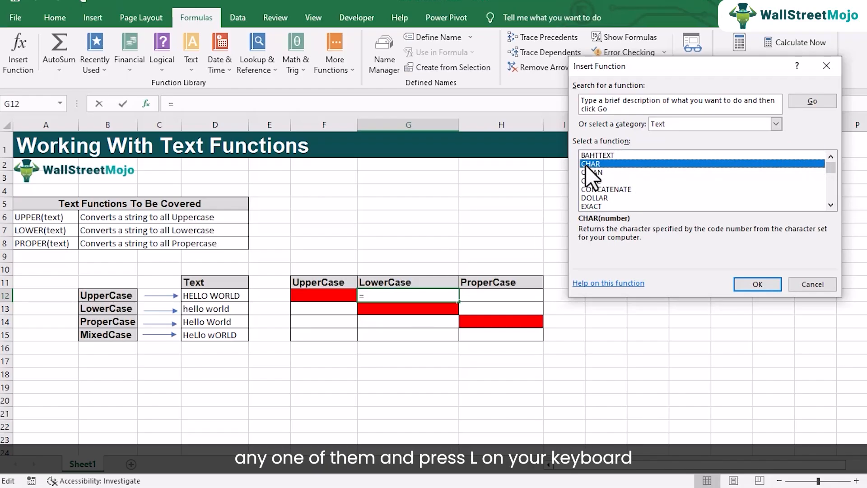
{"action": "key", "text": "l"}
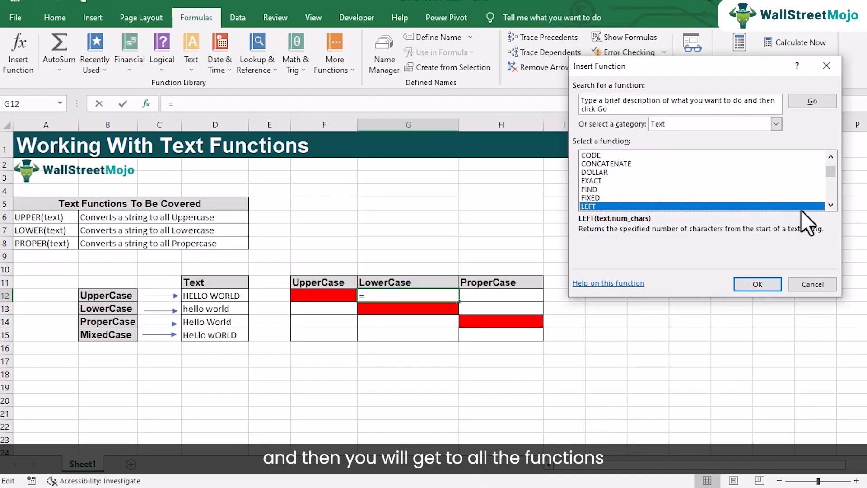
{"action": "left_click", "coordinate": [831, 205]}
{"action": "left_click", "coordinate": [831, 205]}
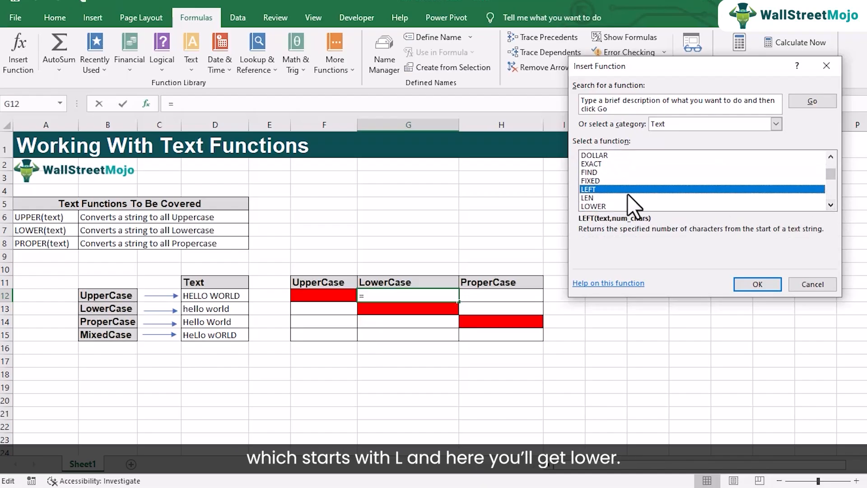
{"action": "left_click", "coordinate": [604, 206]}
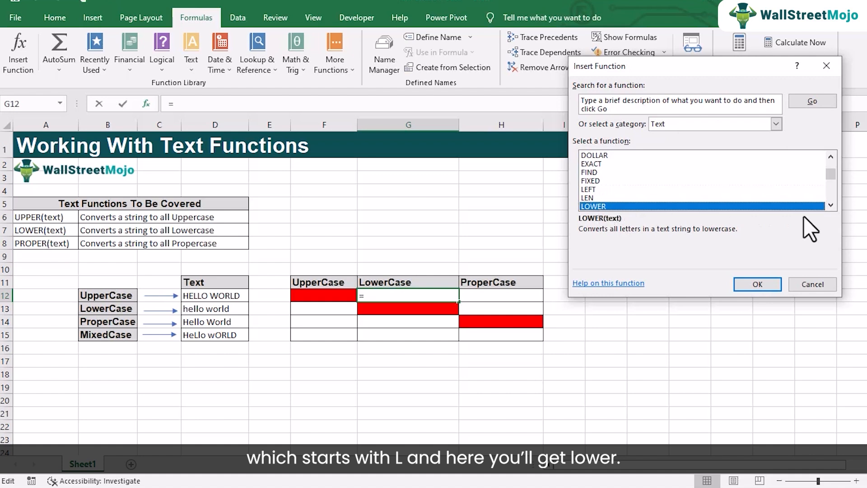
{"action": "left_click", "coordinate": [825, 209]}
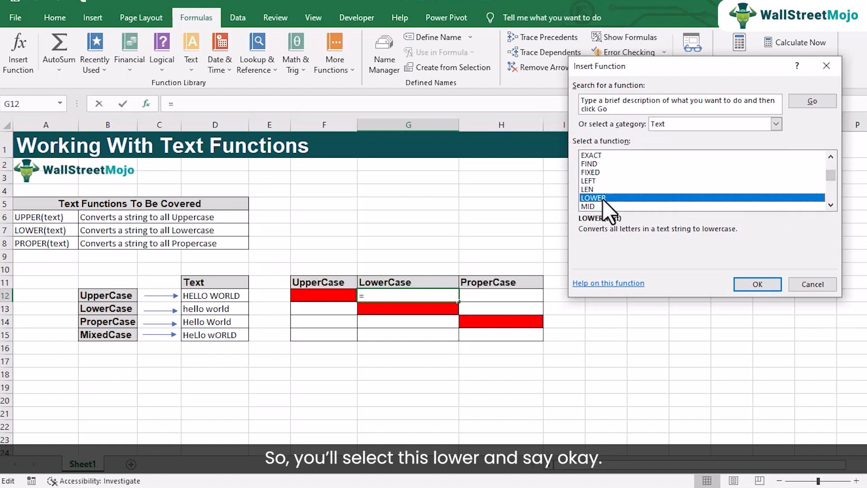
{"action": "left_click", "coordinate": [744, 284]}
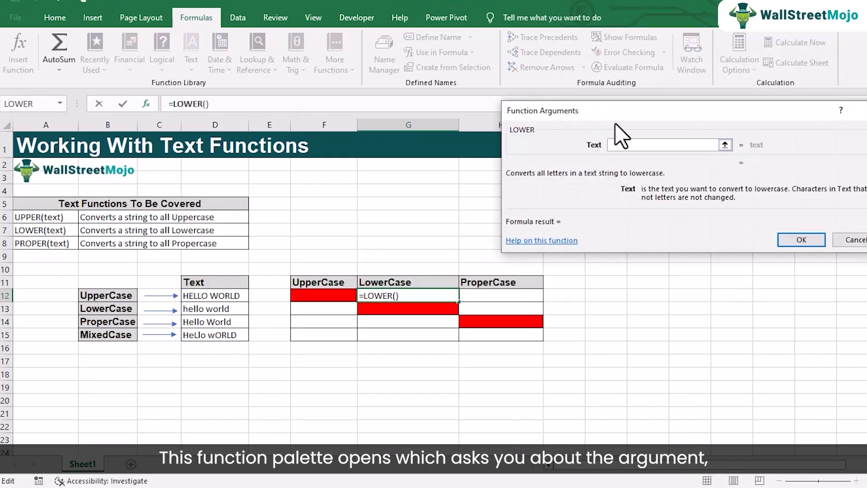
Set the LOWER function's text argument to cell D12 and confirm the formula
{"action": "left_click_drag", "start_coordinate": [611, 112], "coordinate": [380, 93]}
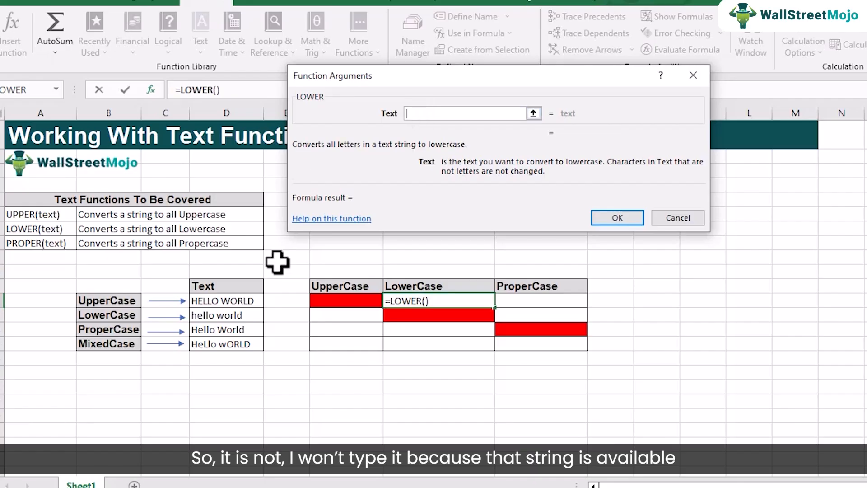
{"action": "left_click", "coordinate": [218, 300]}
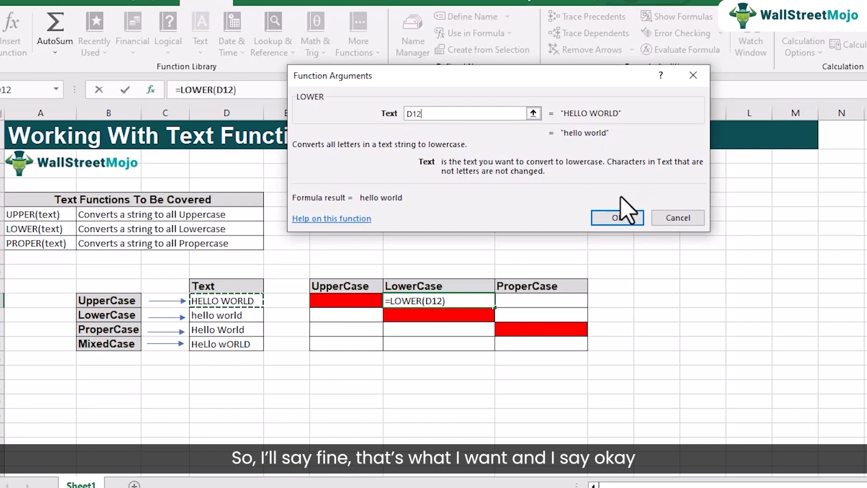
{"action": "left_click", "coordinate": [614, 218]}
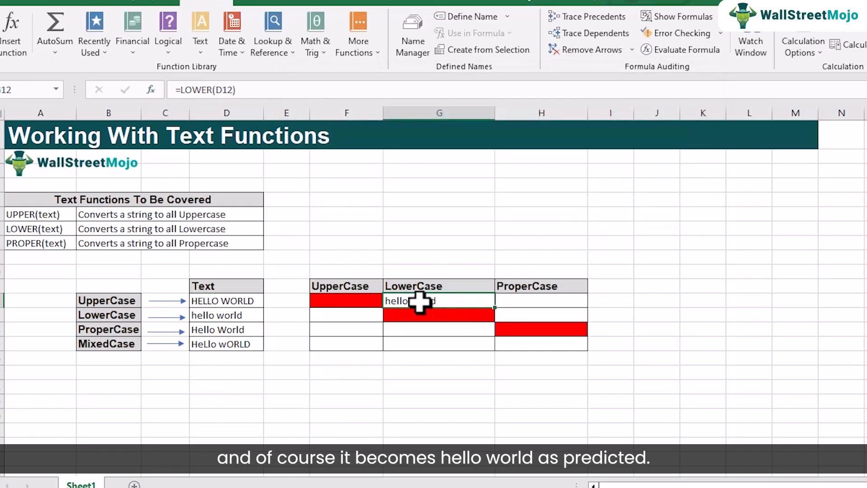
Insert the PROPER text function in cell H12 with cell D12 as its text argument
{"action": "left_click", "coordinate": [518, 304]}
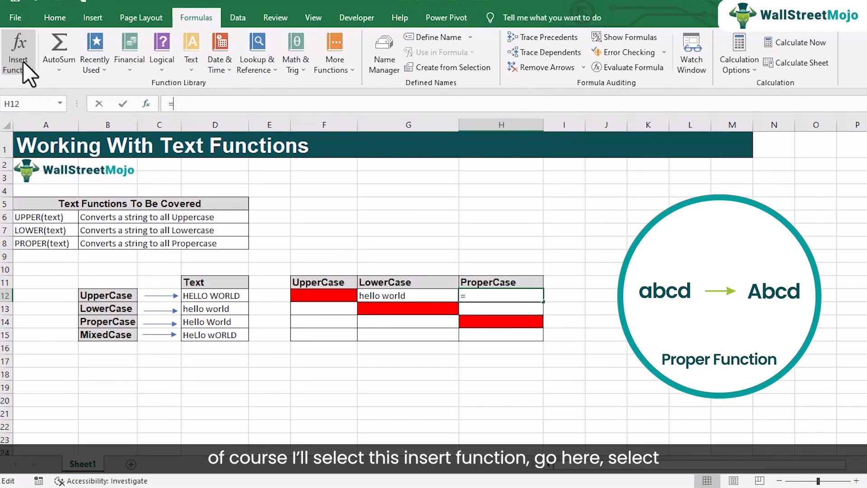
{"action": "left_click", "coordinate": [15, 43]}
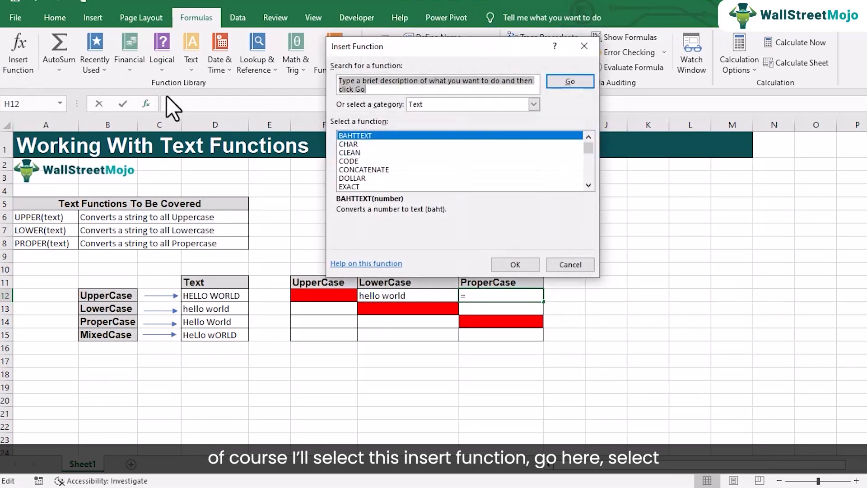
{"action": "left_click", "coordinate": [369, 136]}
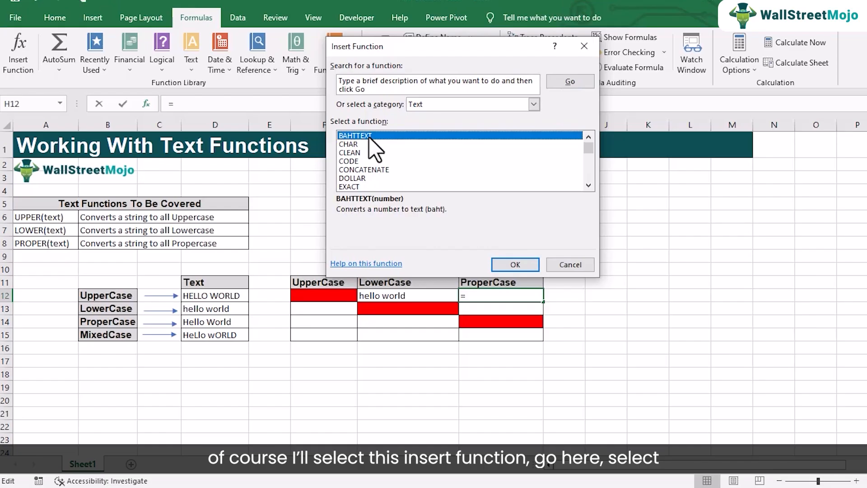
{"action": "key", "text": "p"}
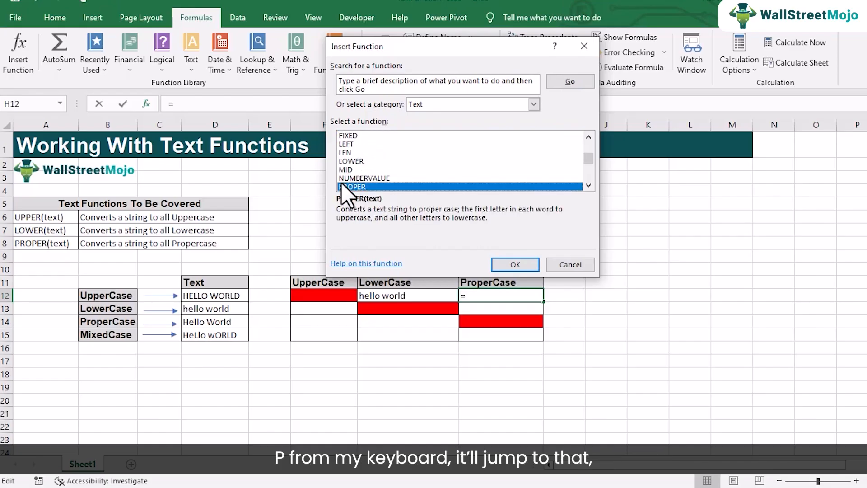
{"action": "left_click", "coordinate": [588, 184]}
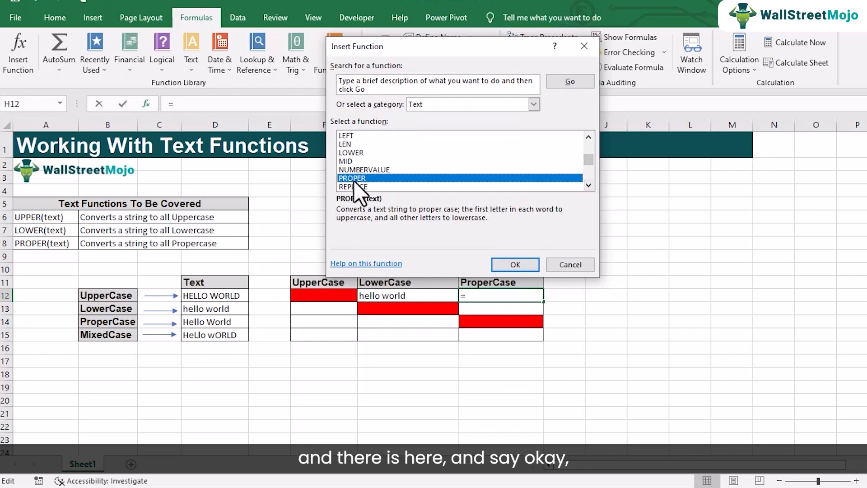
{"action": "left_click", "coordinate": [517, 269]}
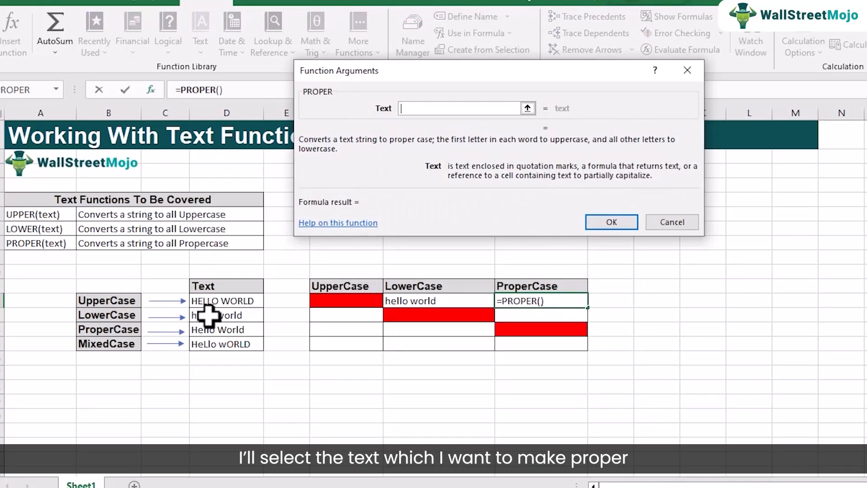
{"action": "left_click", "coordinate": [214, 302]}
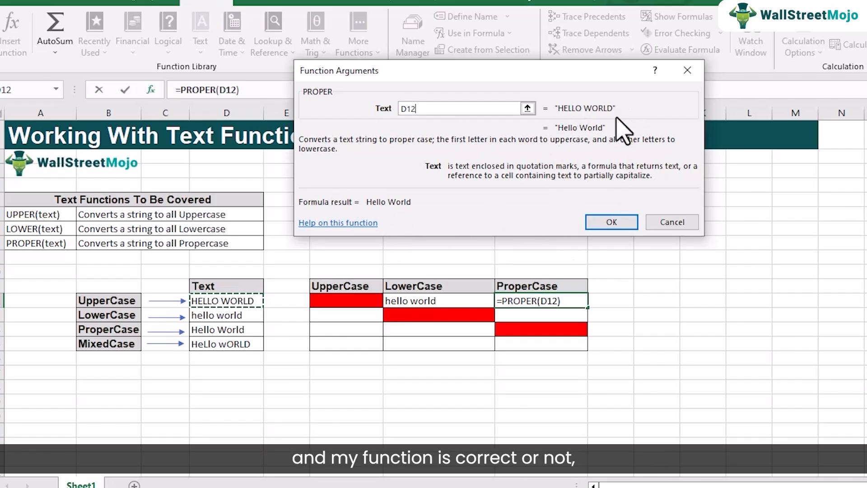
{"action": "left_click", "coordinate": [614, 222]}
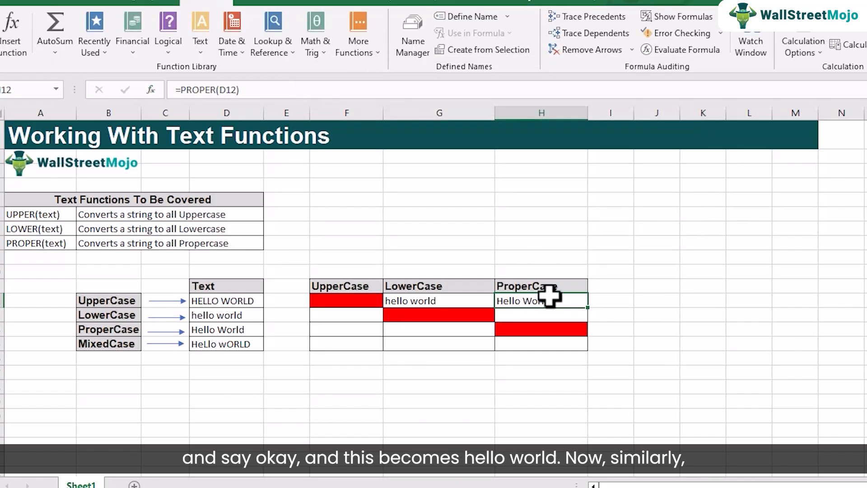
Enter the formula =UPPER(D13) in cell F13 of the UpperCase column
{"action": "left_click", "coordinate": [213, 316]}
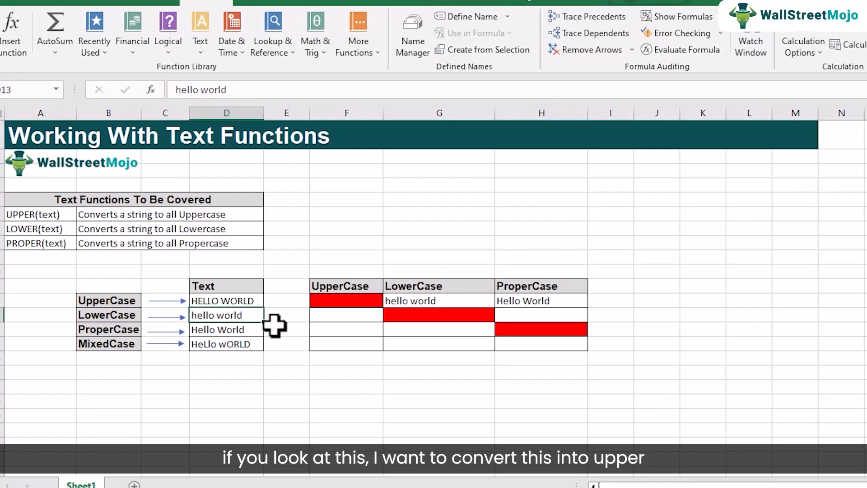
{"action": "left_click", "coordinate": [336, 317]}
{"action": "left_click", "coordinate": [524, 318]}
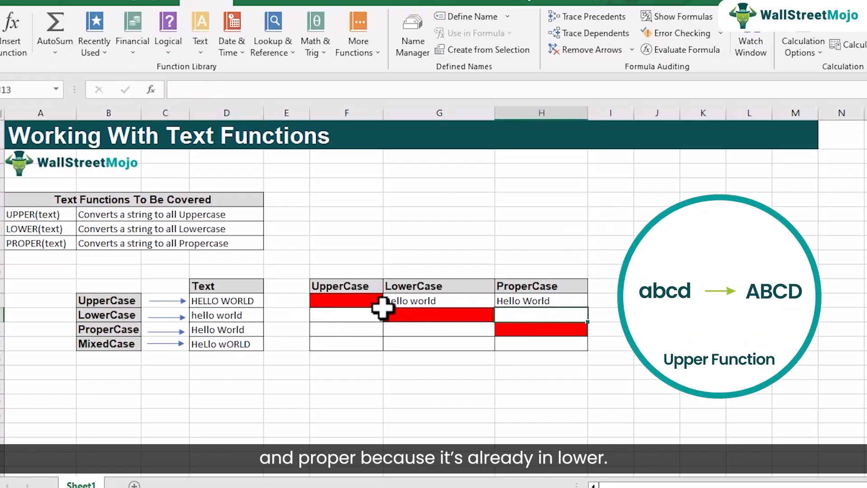
{"action": "left_click", "coordinate": [354, 316]}
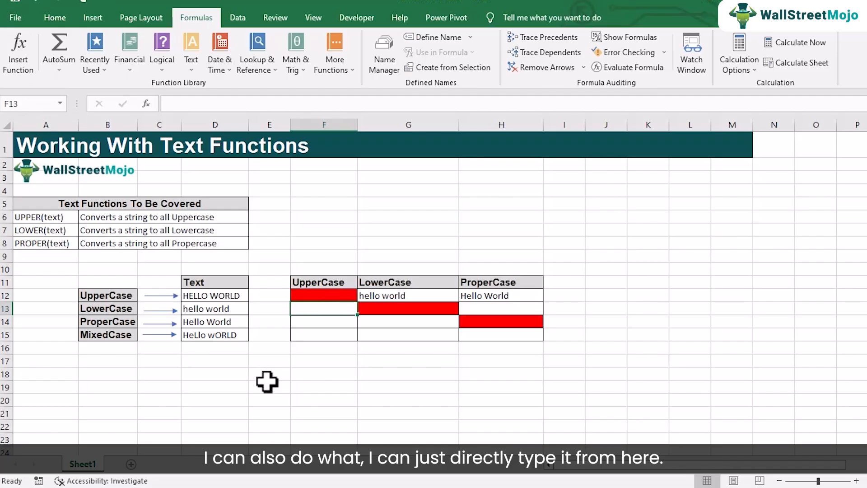
{"action": "type", "text": "="}
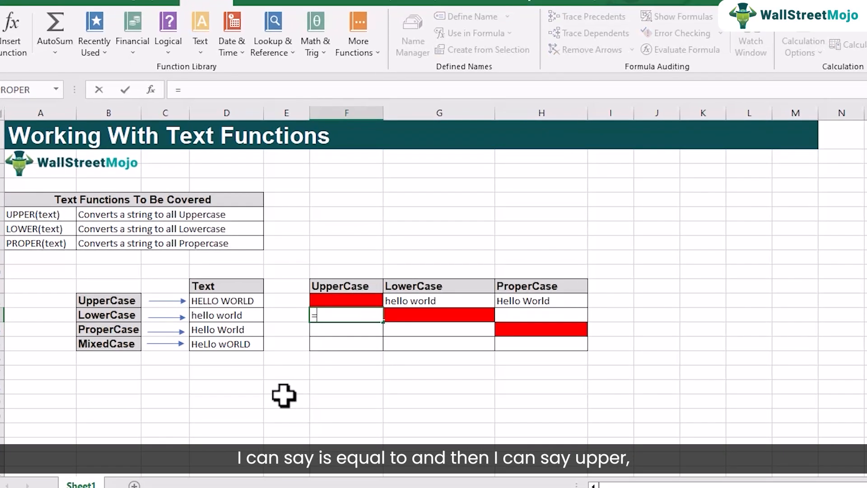
{"action": "type", "text": "upp"}
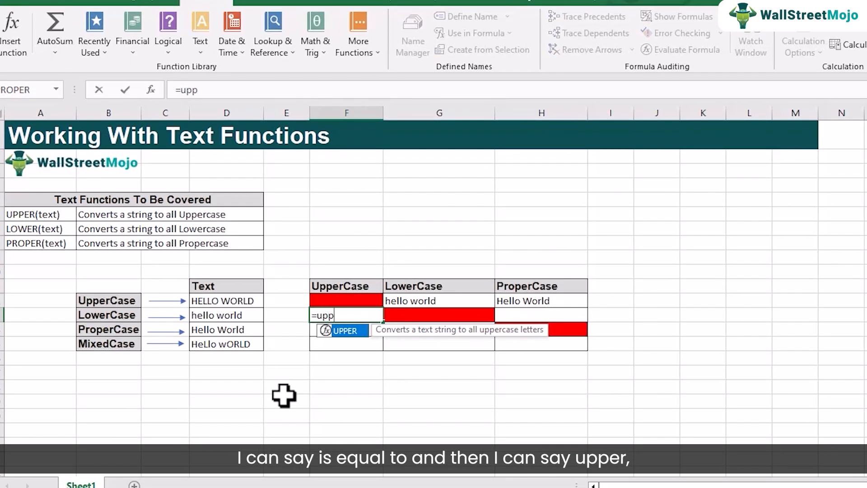
{"action": "key", "text": "Tab"}
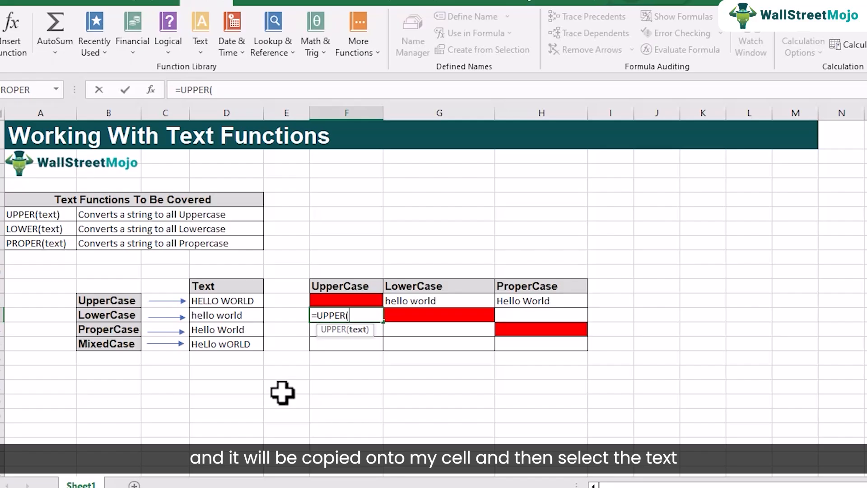
{"action": "left_click", "coordinate": [242, 318]}
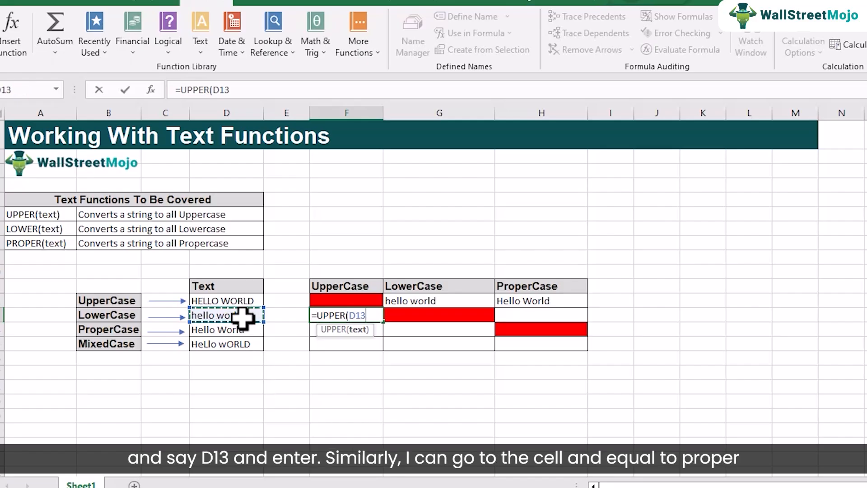
{"action": "type", "text": ")"}
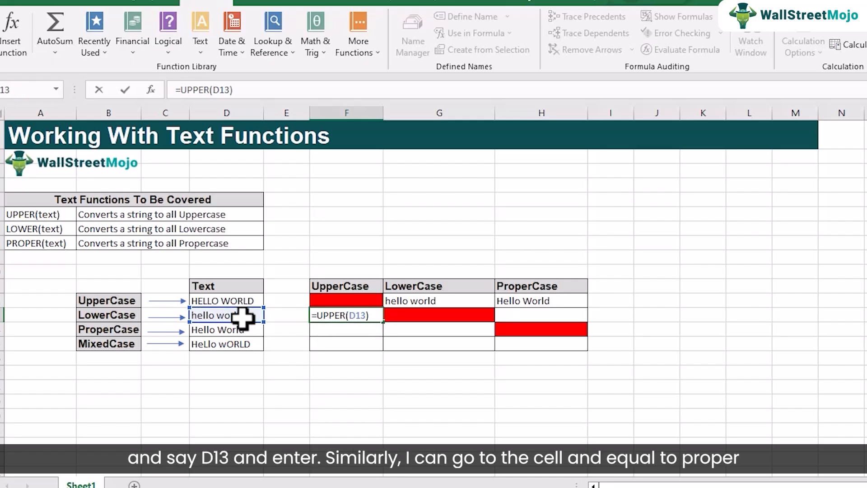
{"action": "key", "text": "Return"}
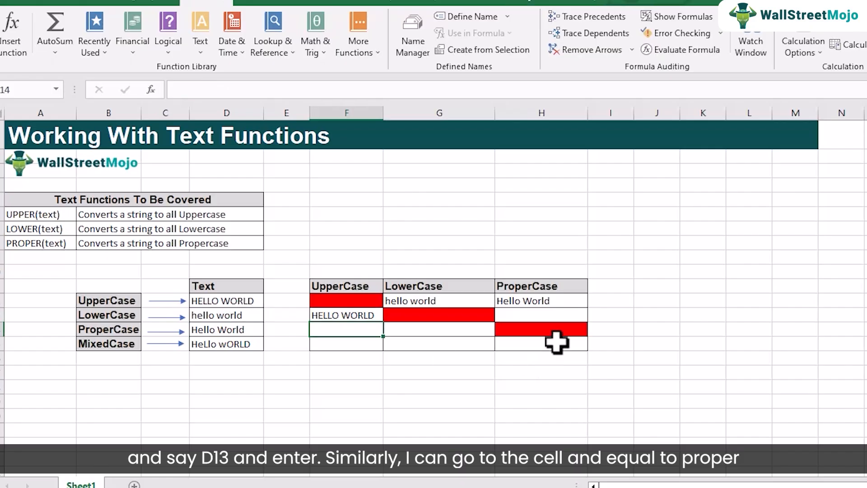
Enter the formula =PROPER(D13) in cell H13 of the ProperCase column
{"action": "left_click", "coordinate": [540, 315]}
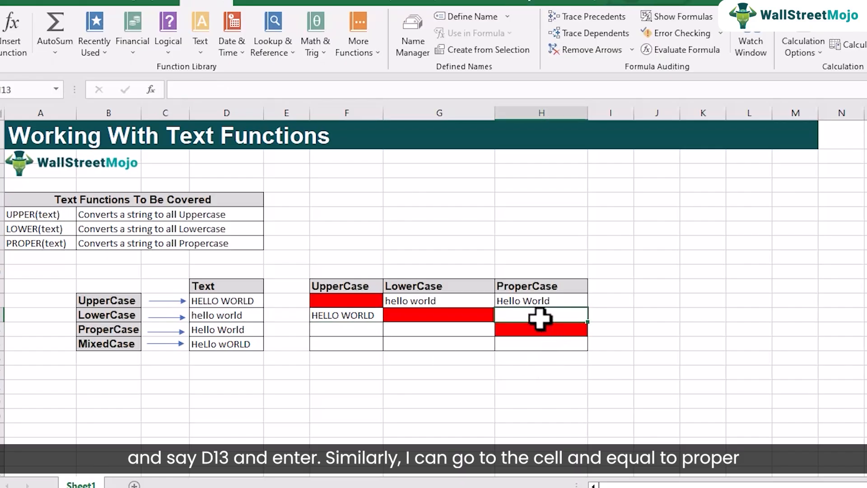
{"action": "type", "text": "=pr"}
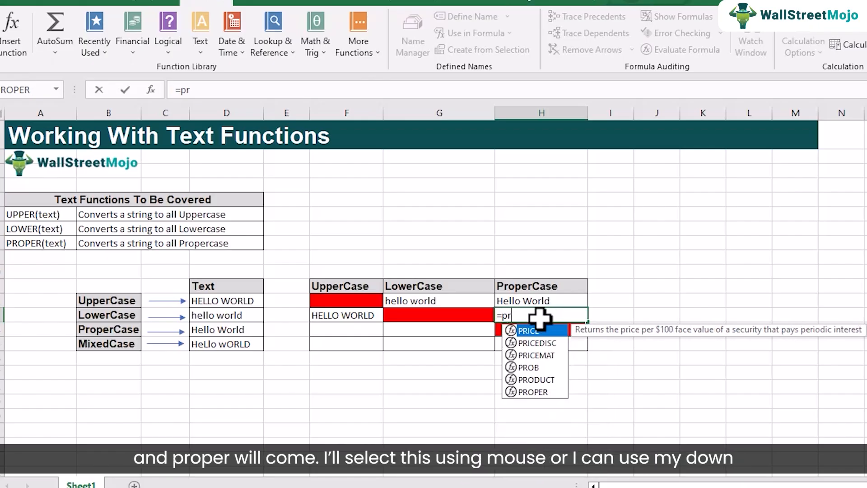
{"action": "type", "text": "o"}
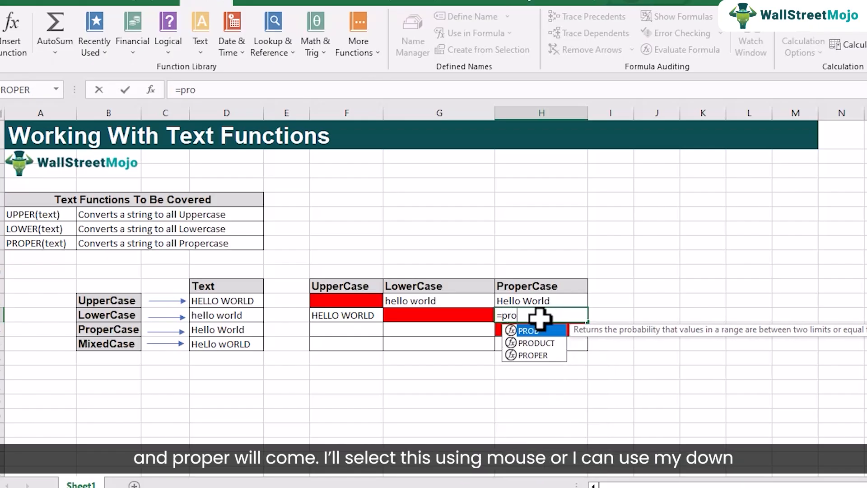
{"action": "left_click", "coordinate": [538, 357]}
{"action": "key", "text": "Tab"}
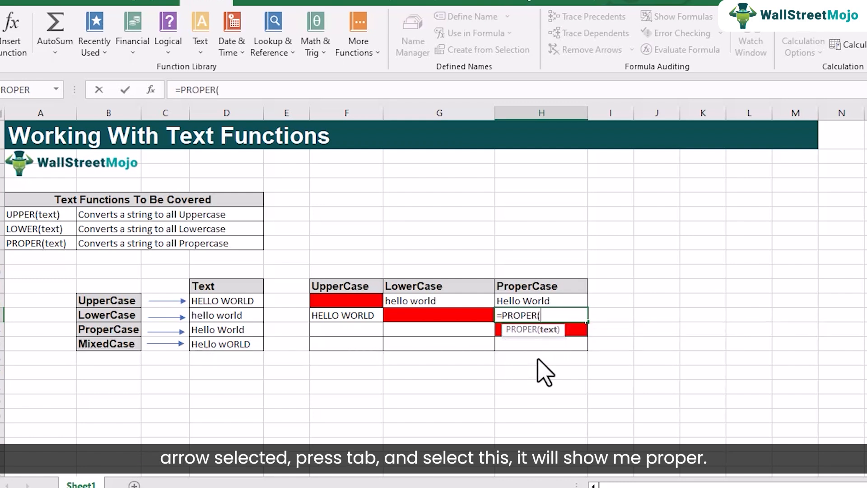
{"action": "left_click", "coordinate": [229, 316]}
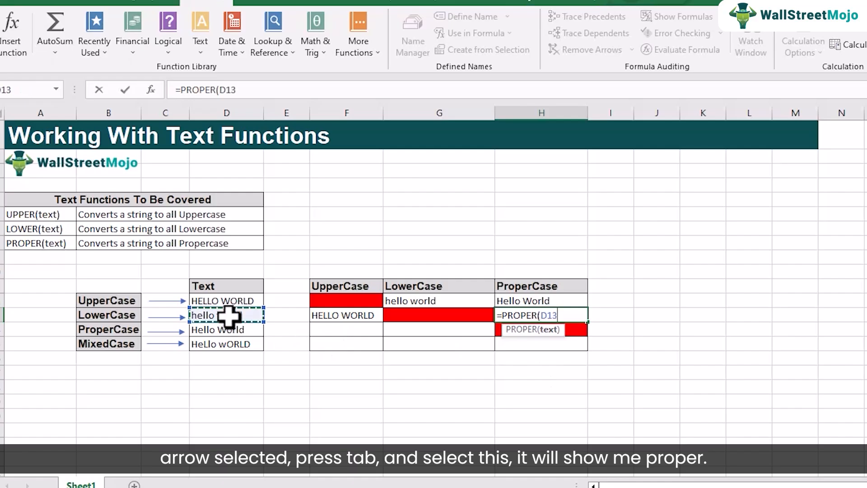
{"action": "type", "text": ")"}
{"action": "key", "text": "Return"}
Enter the formula =UPPER(D14) in cell F14 of the UpperCase column
{"action": "left_click", "coordinate": [321, 328]}
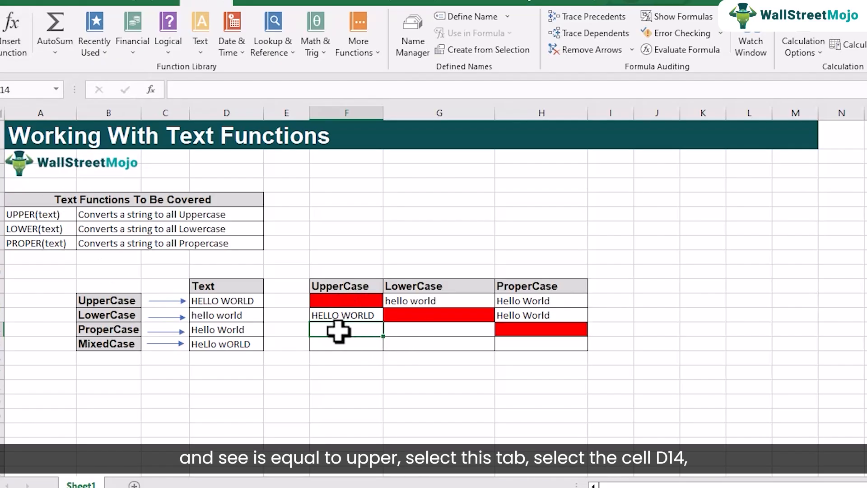
{"action": "type", "text": "=u"}
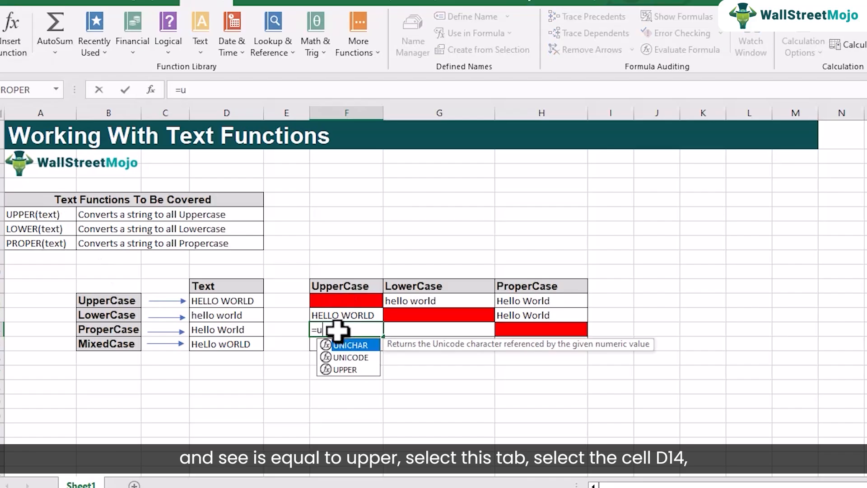
{"action": "key", "text": "Down"}
{"action": "key", "text": "Down"}
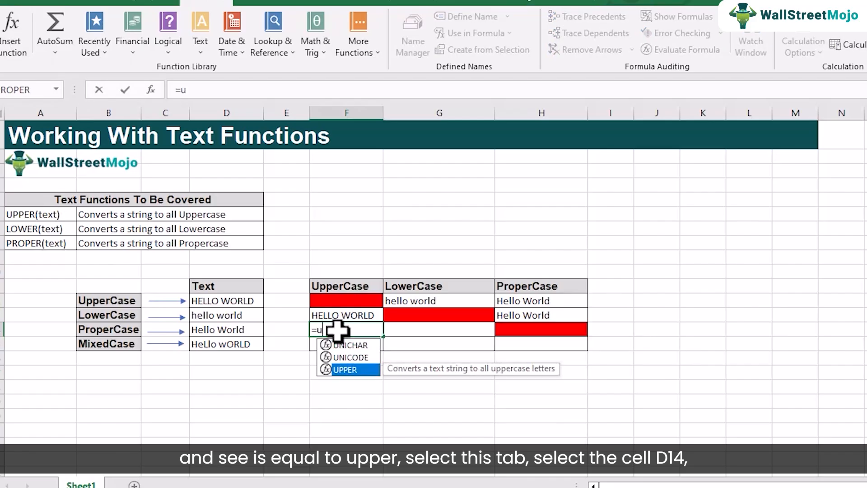
{"action": "key", "text": "Tab"}
{"action": "left_click", "coordinate": [226, 330]}
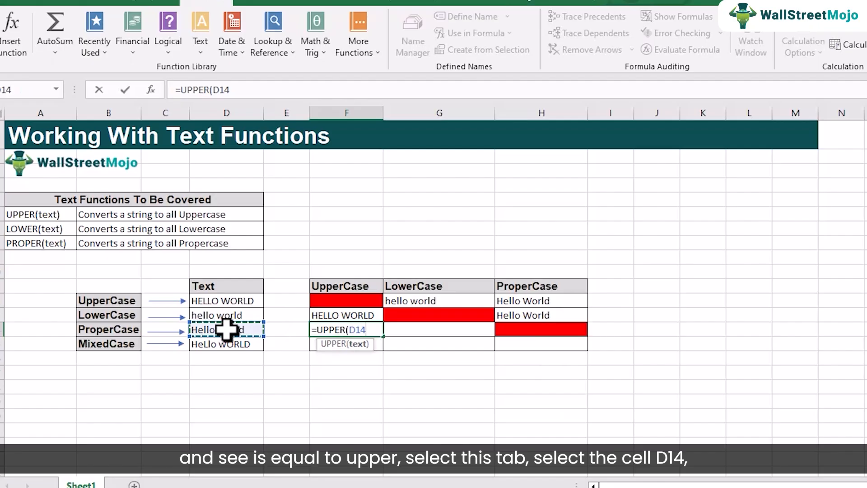
{"action": "type", "text": ")"}
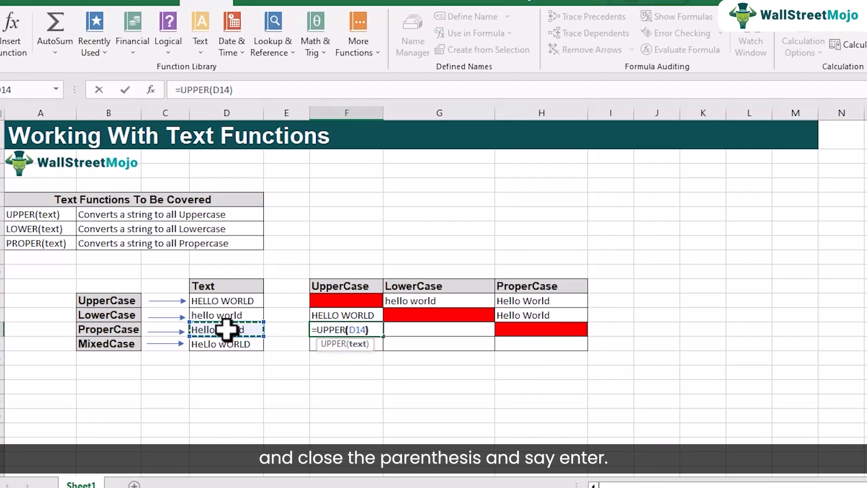
{"action": "key", "text": "Return"}
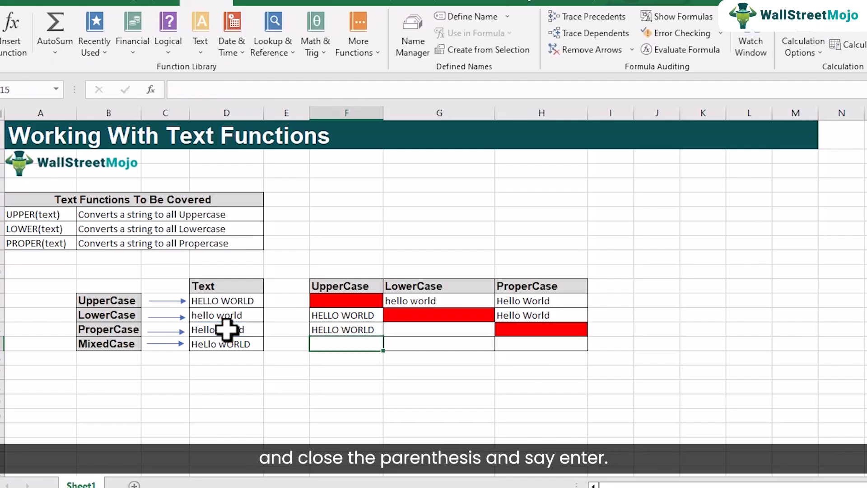
Enter the formula =LOWER(D14) in cell G14 of the LowerCase column
{"action": "left_click", "coordinate": [437, 333]}
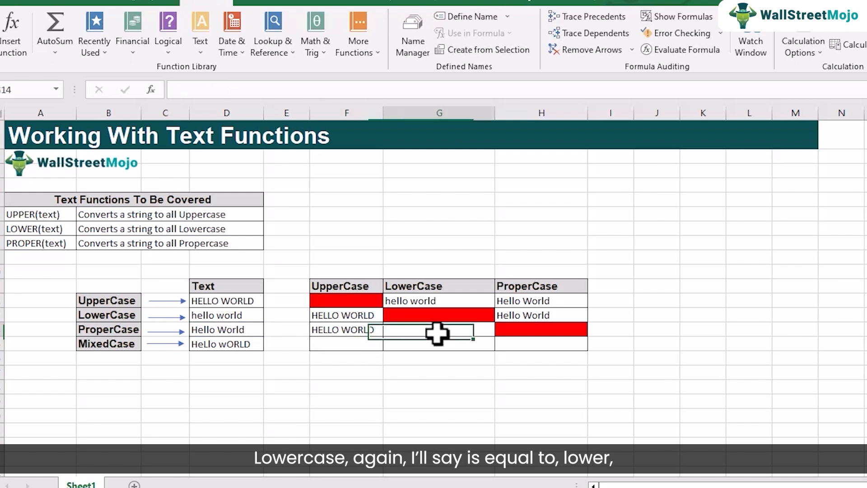
{"action": "type", "text": "="}
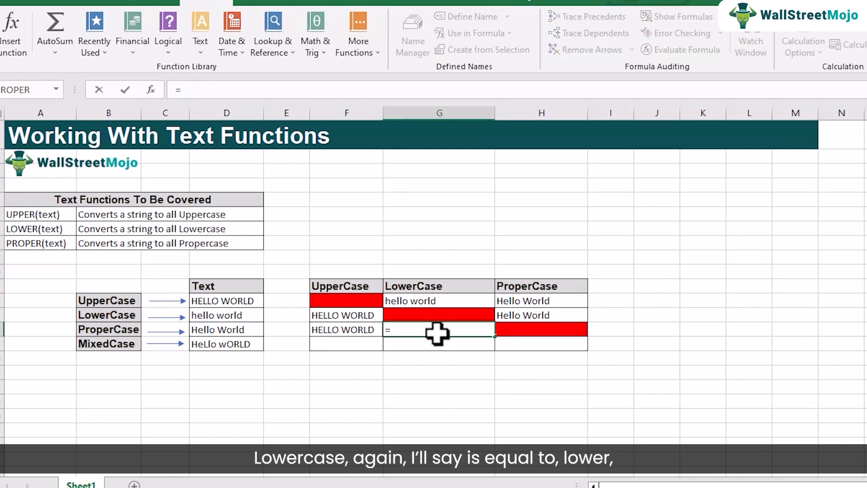
{"action": "type", "text": "low"}
{"action": "key", "text": "Tab"}
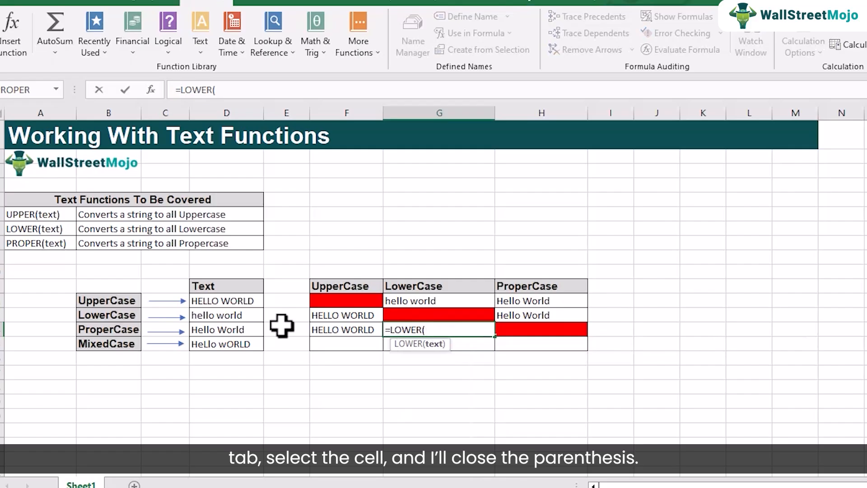
{"action": "left_click", "coordinate": [204, 330]}
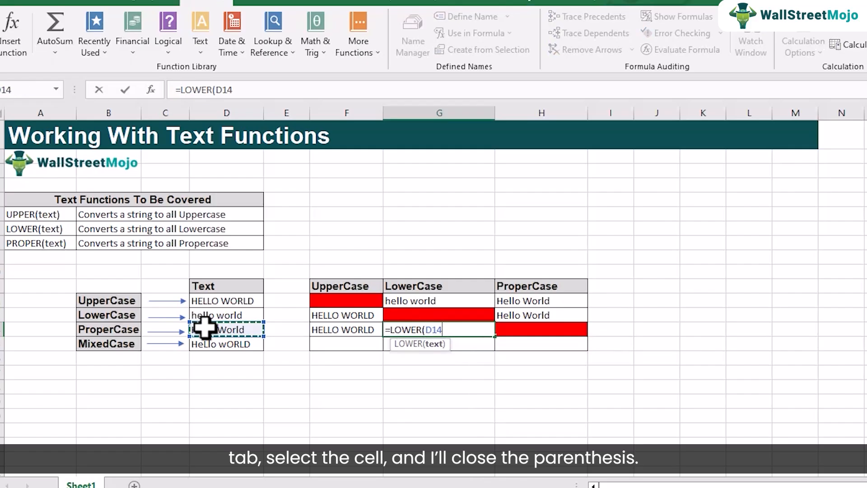
{"action": "type", "text": ")"}
{"action": "key", "text": "Return"}
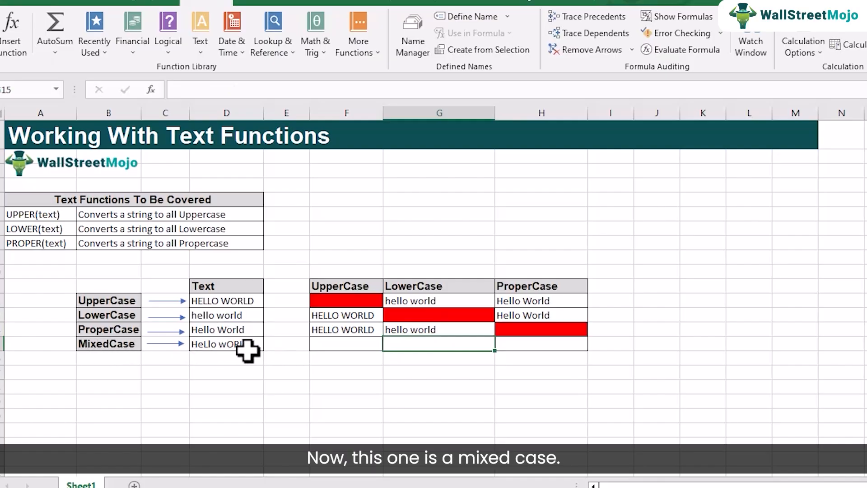
{"action": "left_click", "coordinate": [348, 341]}
{"action": "left_click", "coordinate": [482, 343]}
{"action": "left_click", "coordinate": [508, 344]}
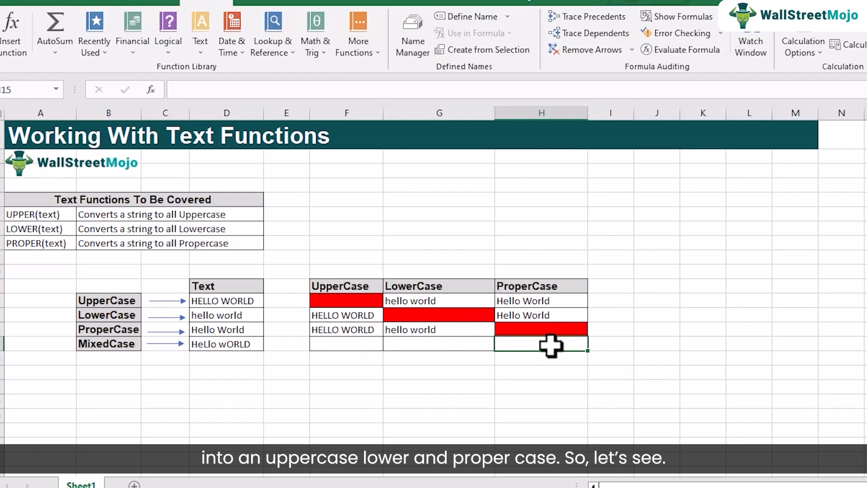
Enter the formula =UPPER(D15) in cell F15 to convert the mixed-case text to uppercase
{"action": "left_click", "coordinate": [327, 342]}
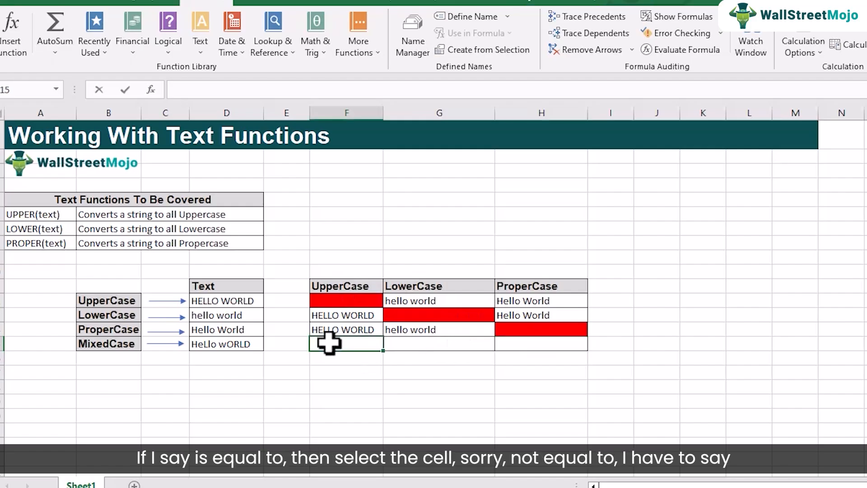
{"action": "type", "text": "="}
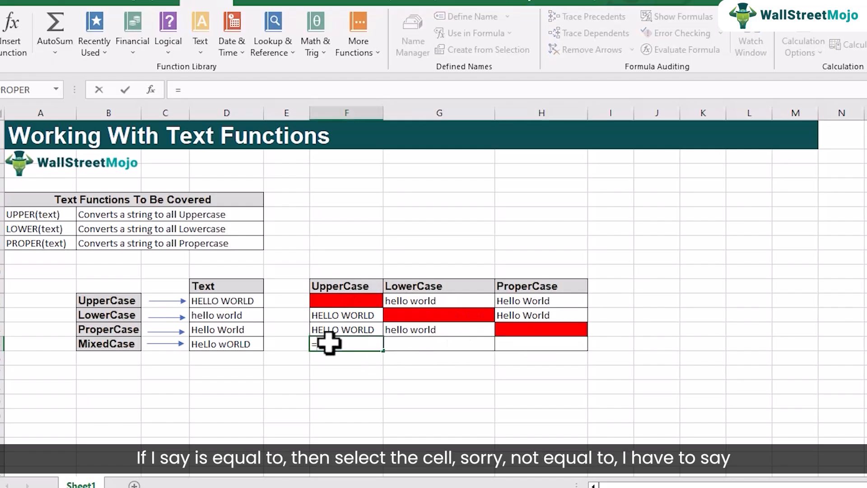
{"action": "left_click", "coordinate": [226, 346]}
{"action": "key", "text": "BackSpace"}
{"action": "key", "text": "BackSpace"}
{"action": "key", "text": "BackSpace"}
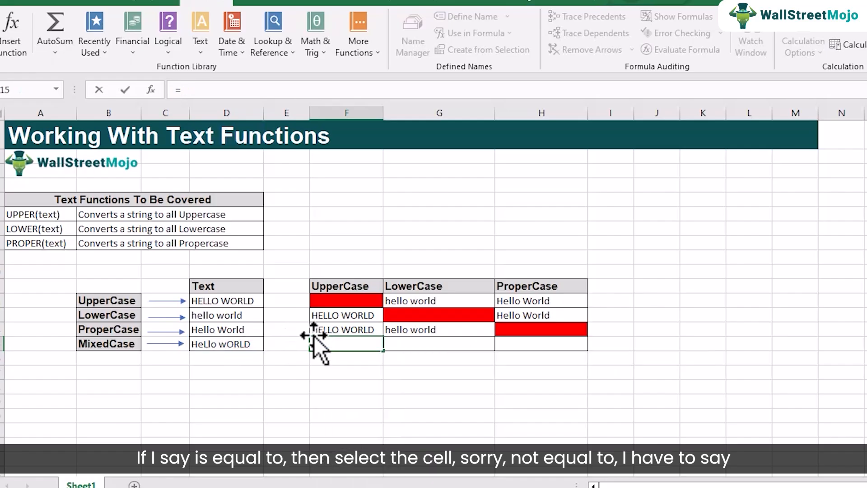
{"action": "type", "text": "upp"}
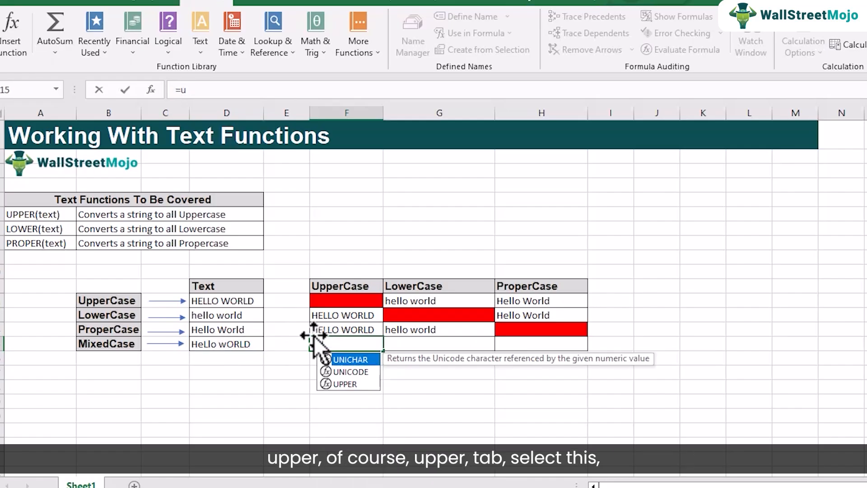
{"action": "key", "text": "Tab"}
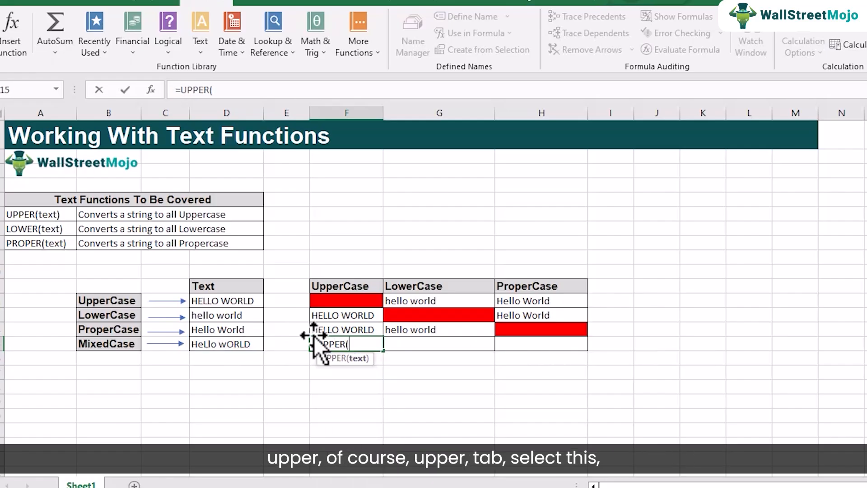
{"action": "left_click", "coordinate": [242, 346]}
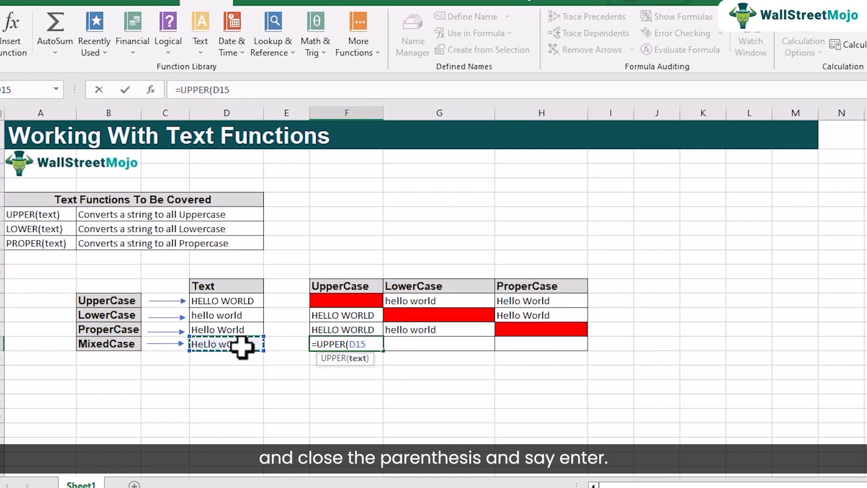
{"action": "type", "text": ")"}
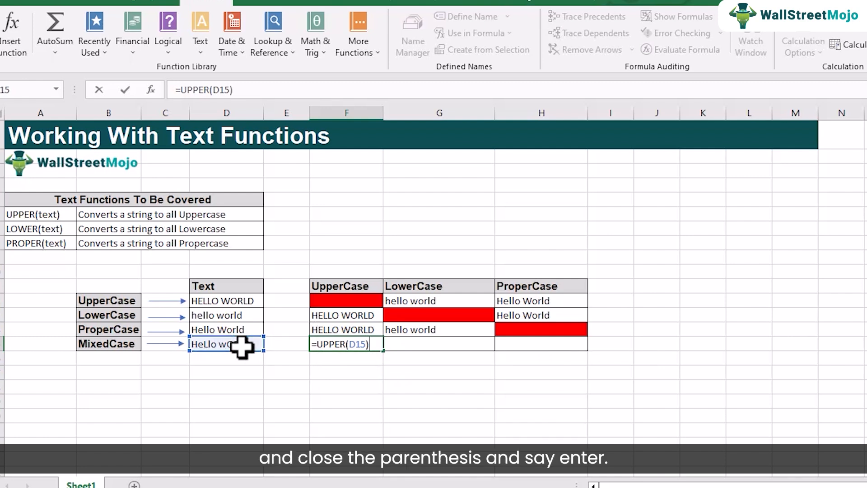
{"action": "key", "text": "Return"}
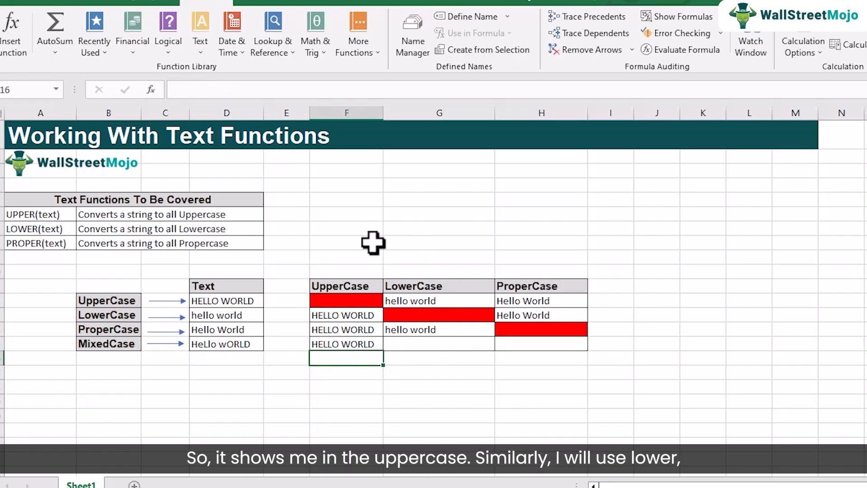
Enter the formula =LOWER(D15) in cell G15 to convert the mixed-case text to lowercase
{"action": "left_click", "coordinate": [400, 344]}
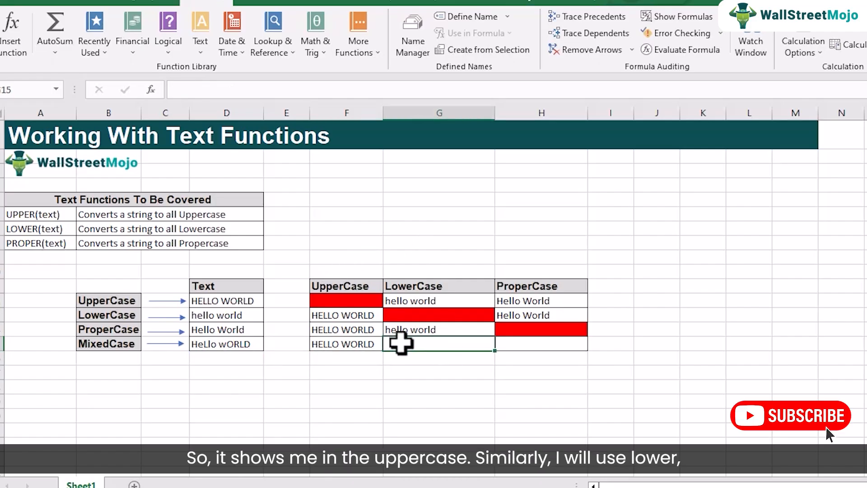
{"action": "type", "text": "=low"}
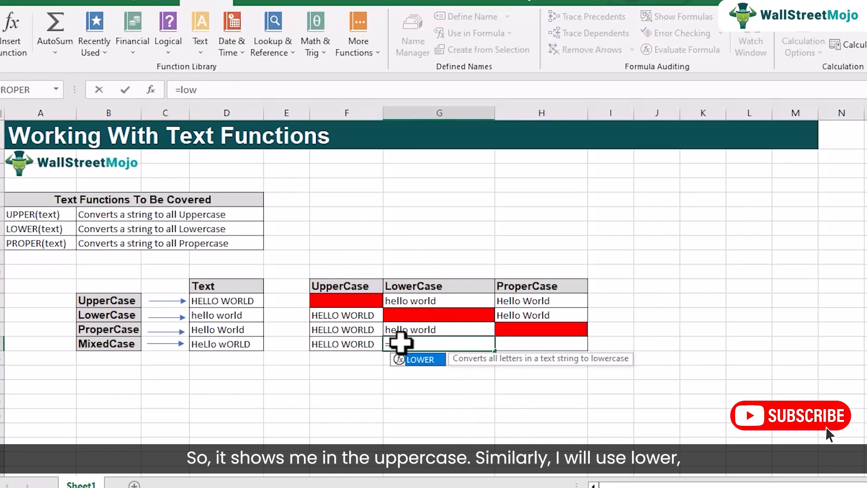
{"action": "key", "text": "Tab"}
{"action": "left_click", "coordinate": [236, 346]}
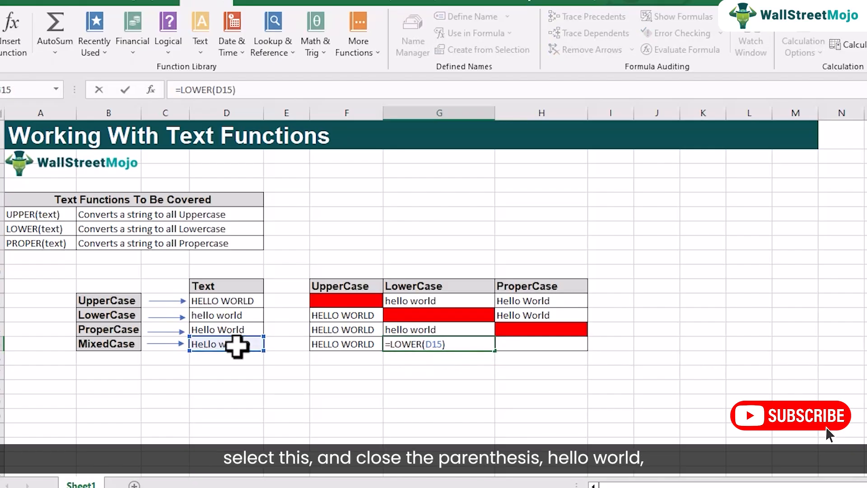
{"action": "key", "text": "Return"}
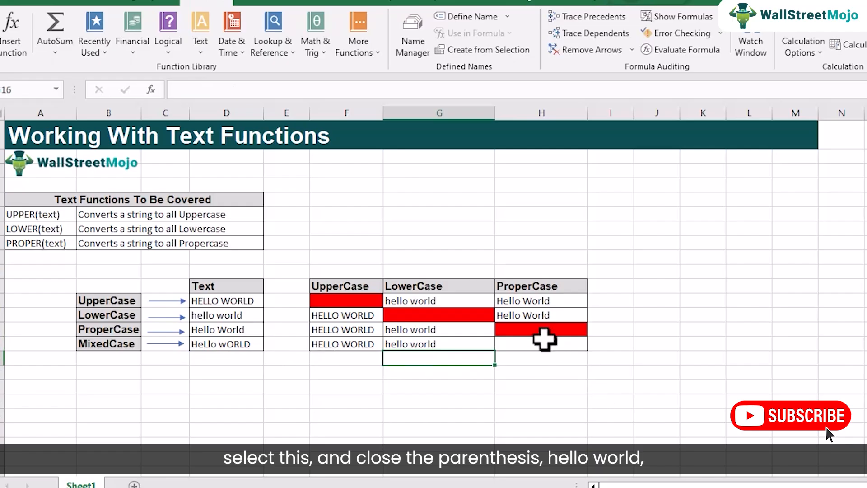
Enter the formula =PROPER(D15) in cell H15 to convert the mixed-case text to proper case
{"action": "left_click", "coordinate": [543, 339]}
{"action": "type", "text": "="}
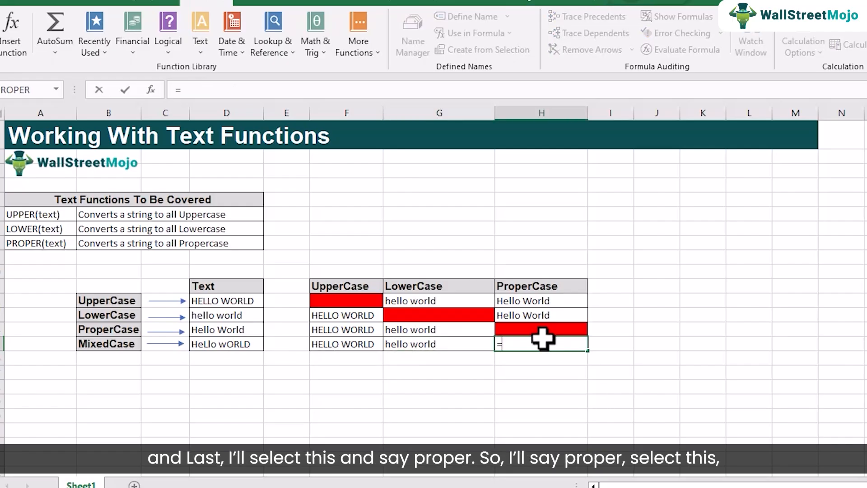
{"action": "type", "text": "pr"}
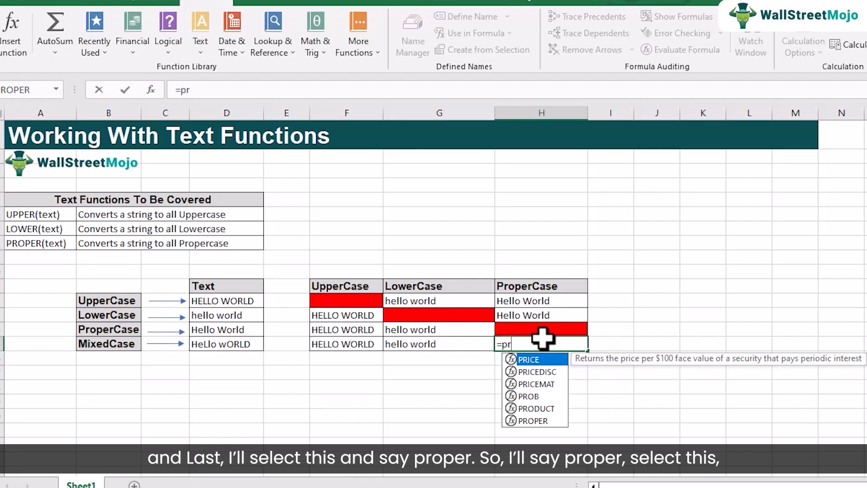
{"action": "key", "text": "Down"}
{"action": "key", "text": "Down"}
{"action": "key", "text": "Down"}
{"action": "key", "text": "Down"}
{"action": "key", "text": "Down"}
{"action": "key", "text": "Tab"}
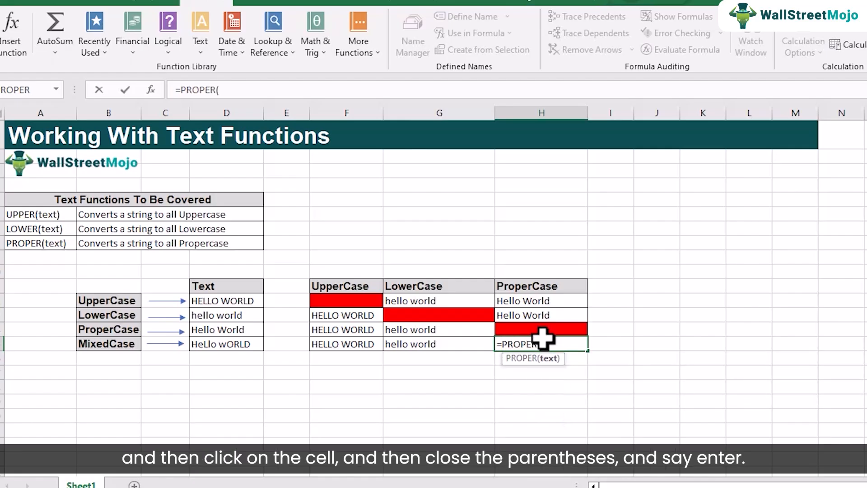
{"action": "left_click", "coordinate": [221, 346]}
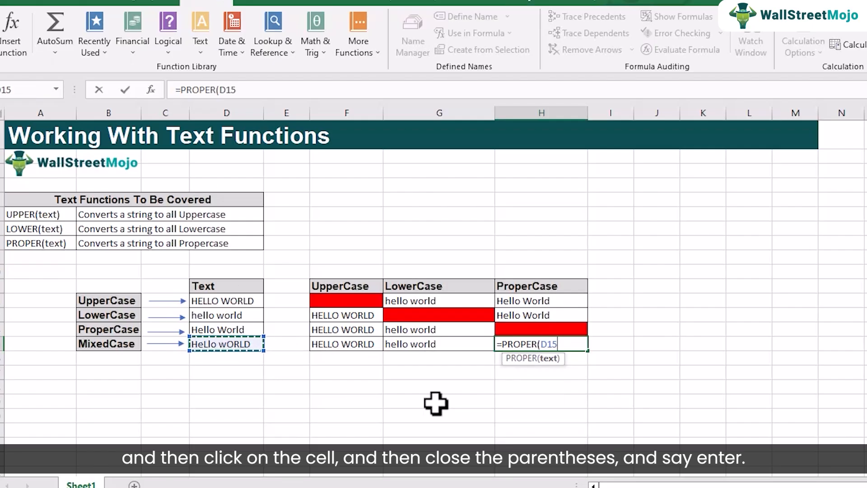
{"action": "type", "text": ")"}
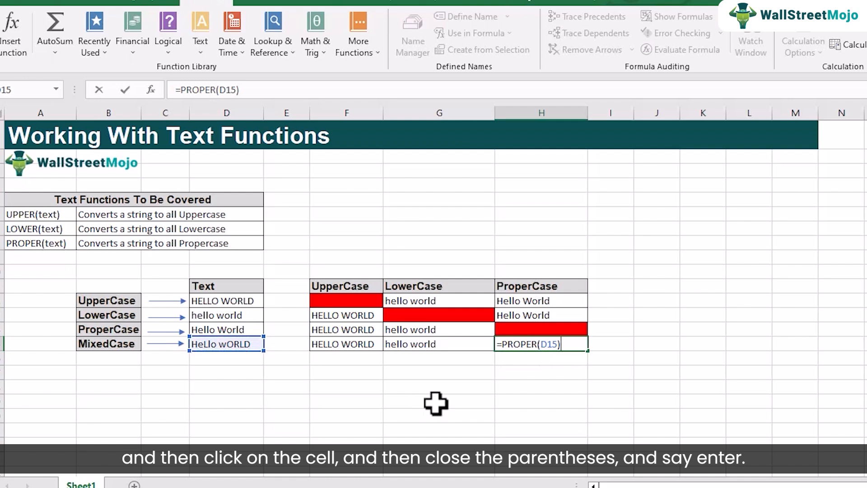
{"action": "key", "text": "Return"}
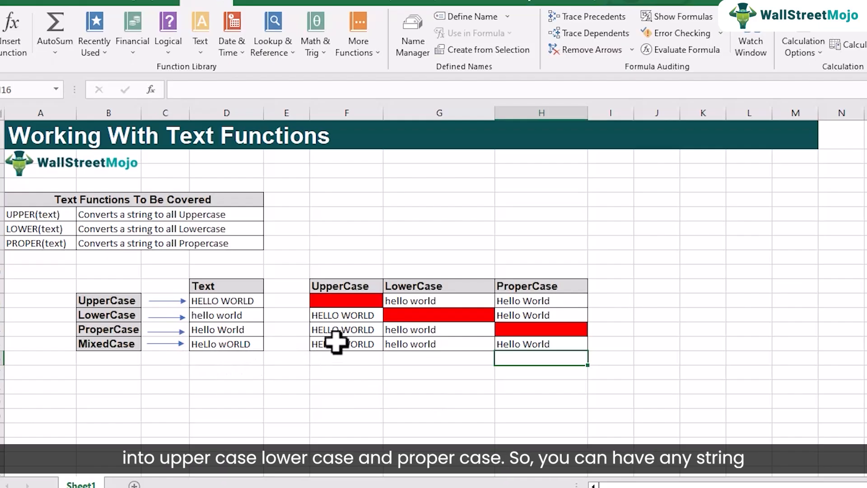
{"action": "left_click", "coordinate": [336, 344]}
{"action": "left_click", "coordinate": [400, 345]}
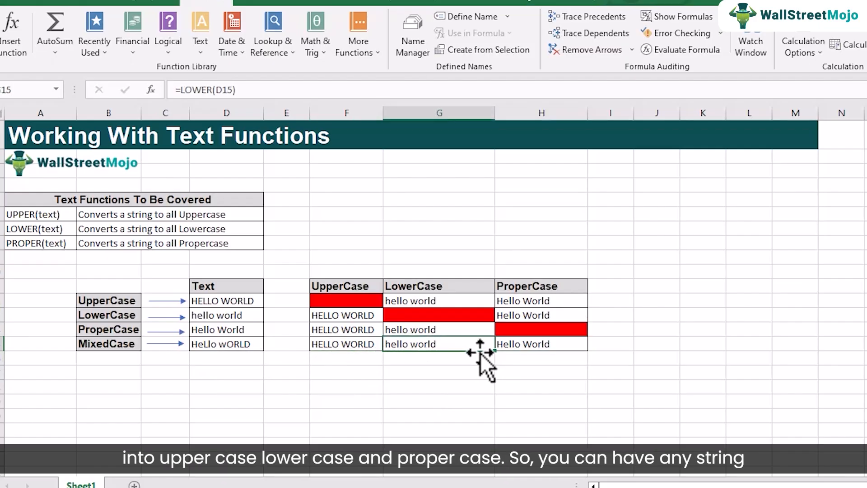
{"action": "left_click", "coordinate": [511, 347]}
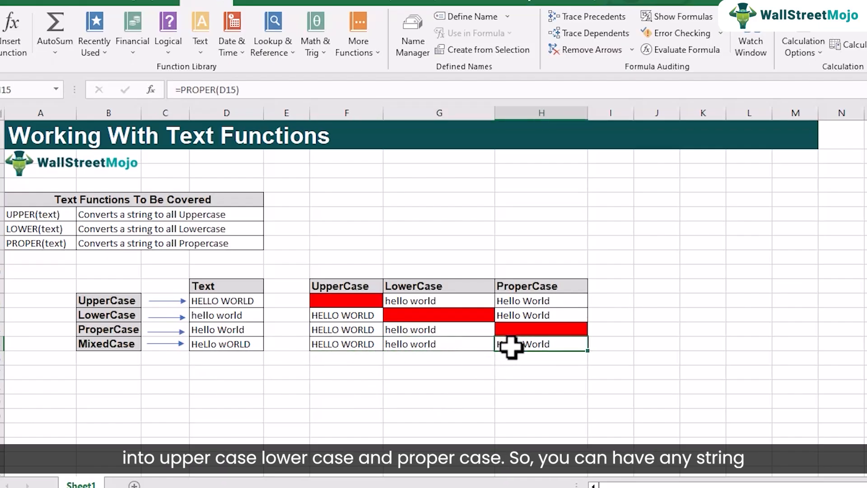